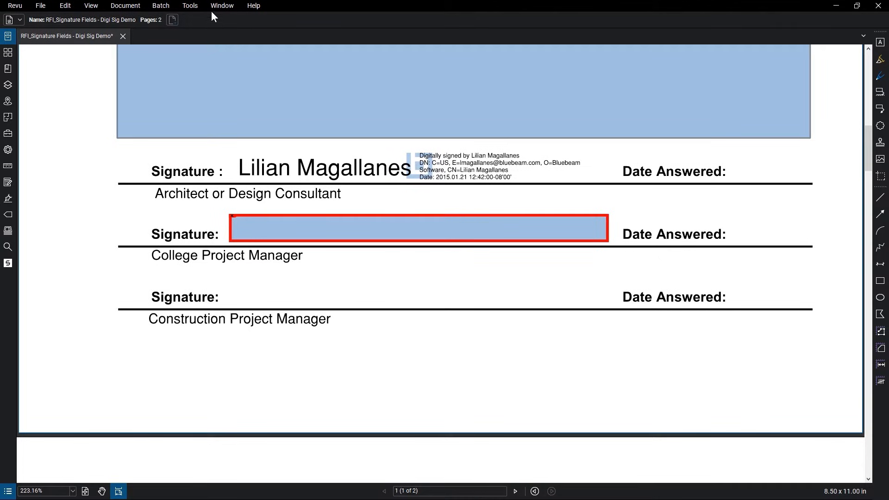
- Start signing the document and draw a signature field on the Construction Project Manager signature line
{"action": "left_click", "coordinate": [191, 6]}
{"action": "mouse_move", "coordinate": [224, 75]}
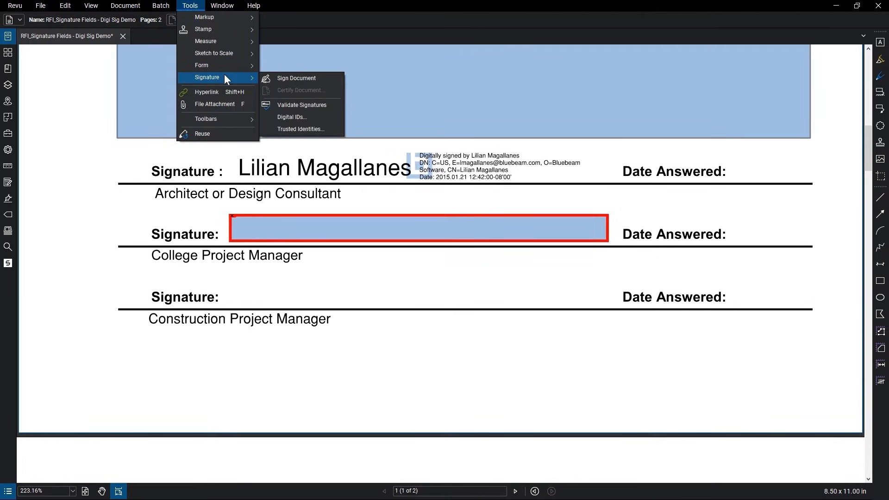
{"action": "left_click", "coordinate": [270, 79]}
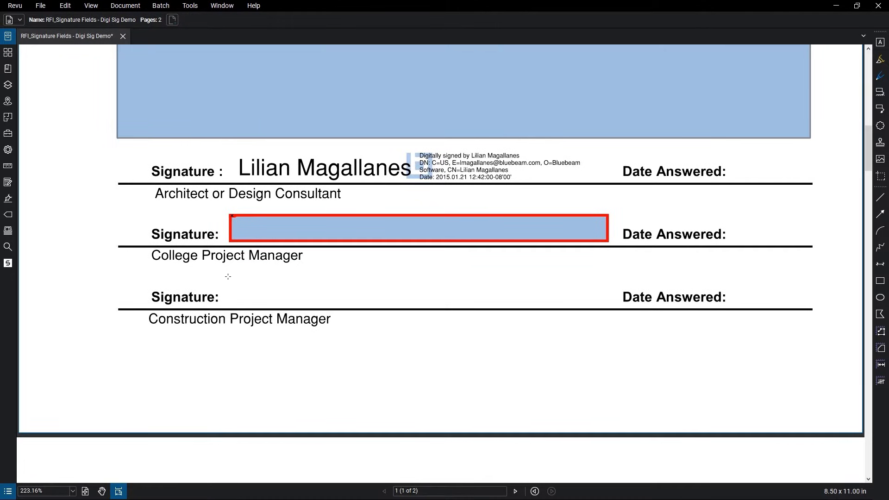
{"action": "mouse_move", "coordinate": [228, 281]}
{"action": "left_mouse_down"}
{"action": "mouse_move", "coordinate": [356, 303]}
{"action": "mouse_move", "coordinate": [610, 307]}
{"action": "left_mouse_up"}
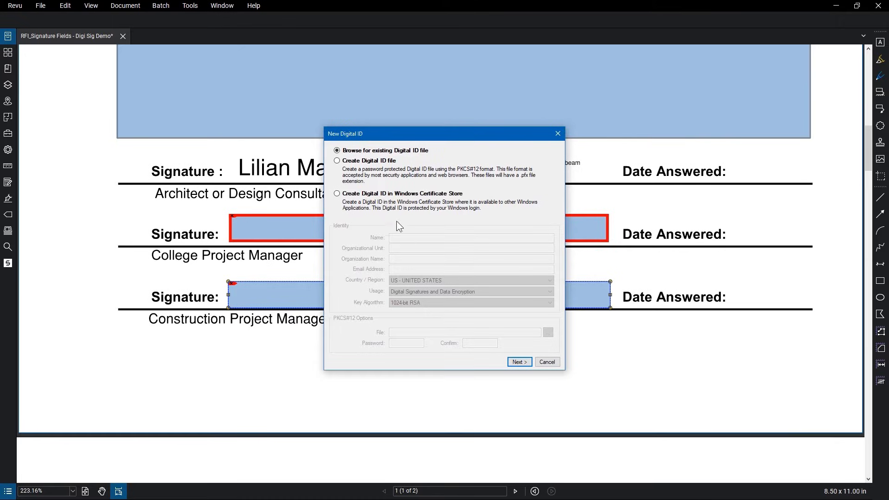
- Create a digital ID file named Bluebeam with unit Training, organization Bluebeam University and the signer's e-mail, entering and confirming its password
{"action": "left_click", "coordinate": [336, 161]}
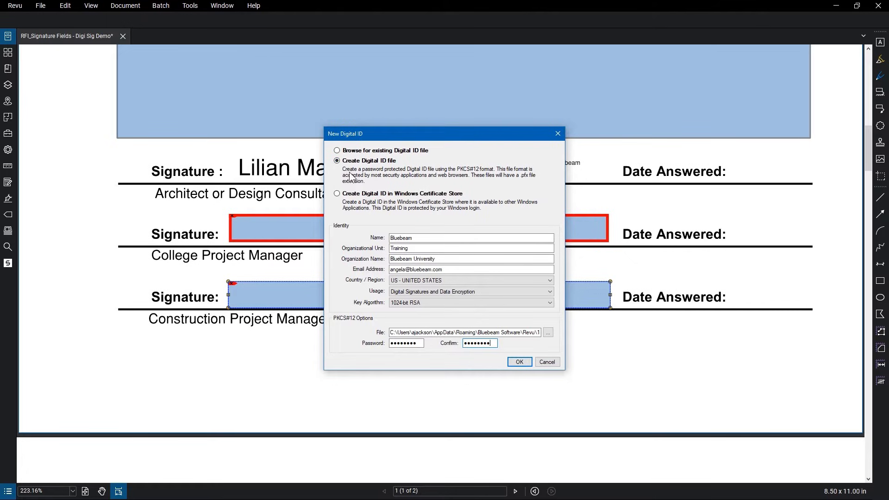
{"action": "left_click", "coordinate": [513, 362]}
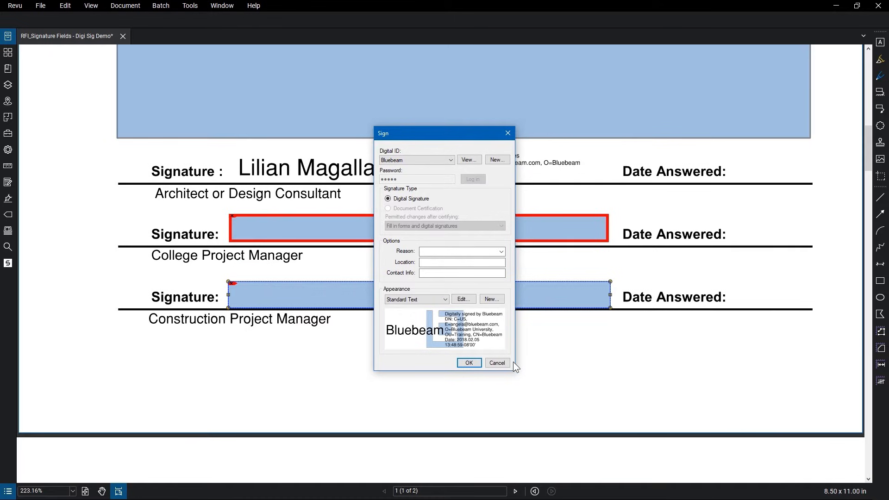
- Set the signing reason to "I am approving this document" and create a signature appearance titled NewSig without the Distinguished Name
{"action": "left_click", "coordinate": [501, 251]}
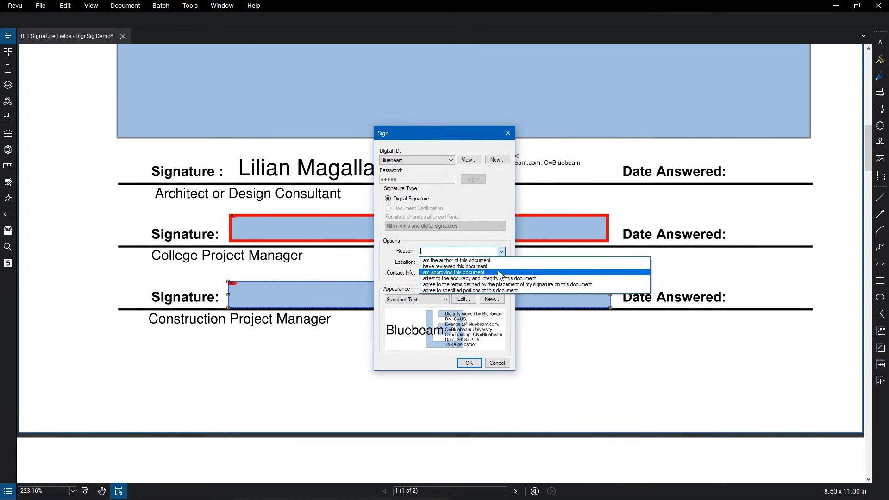
{"action": "left_click", "coordinate": [498, 273]}
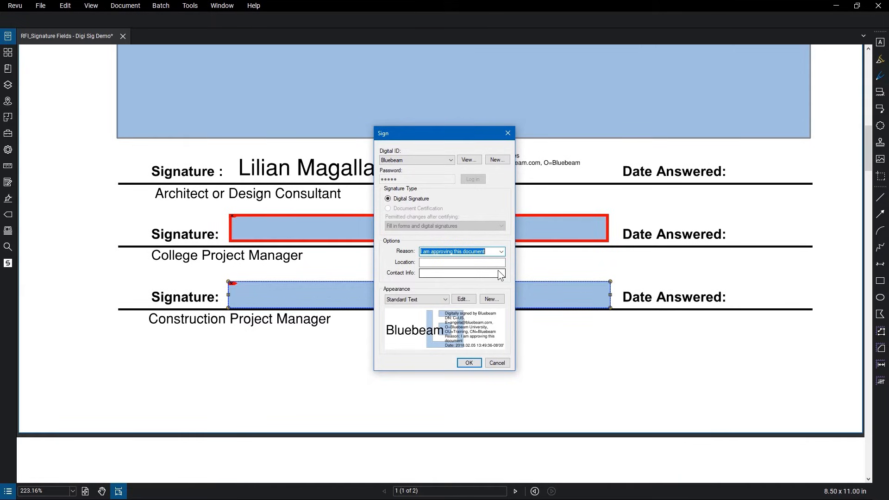
{"action": "left_click", "coordinate": [492, 298]}
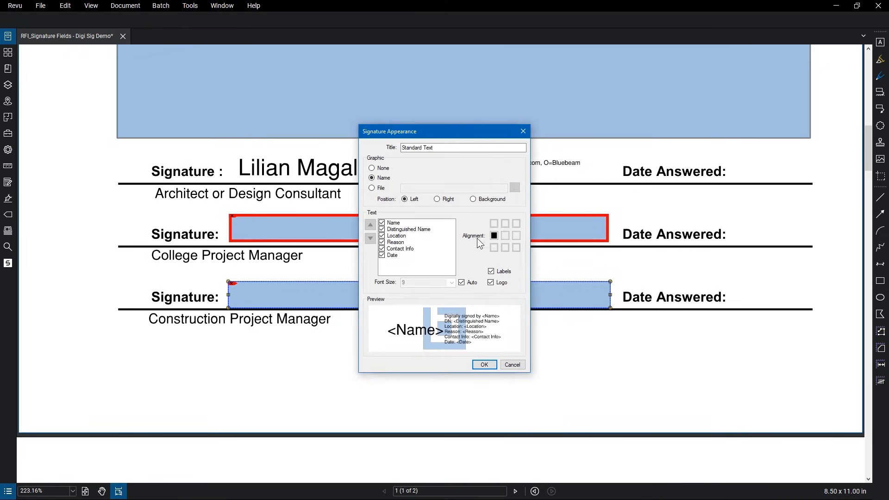
{"action": "triple_click", "coordinate": [458, 148]}
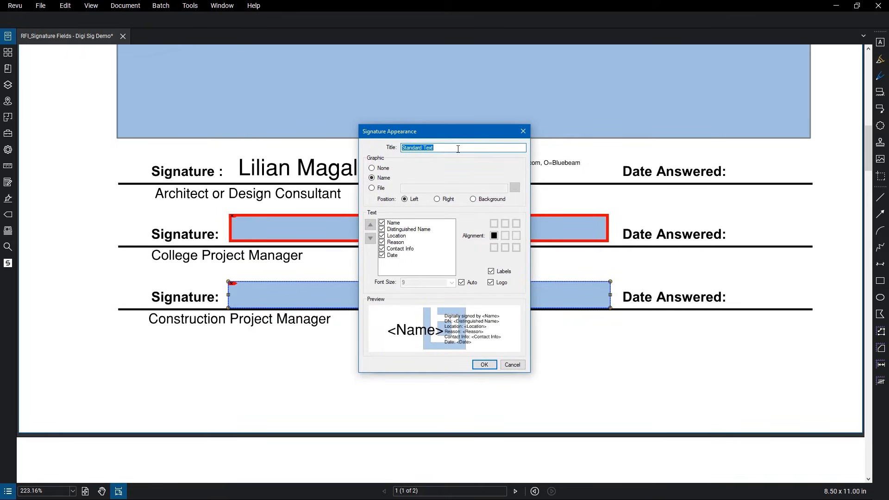
{"action": "type", "text": "New Sig"}
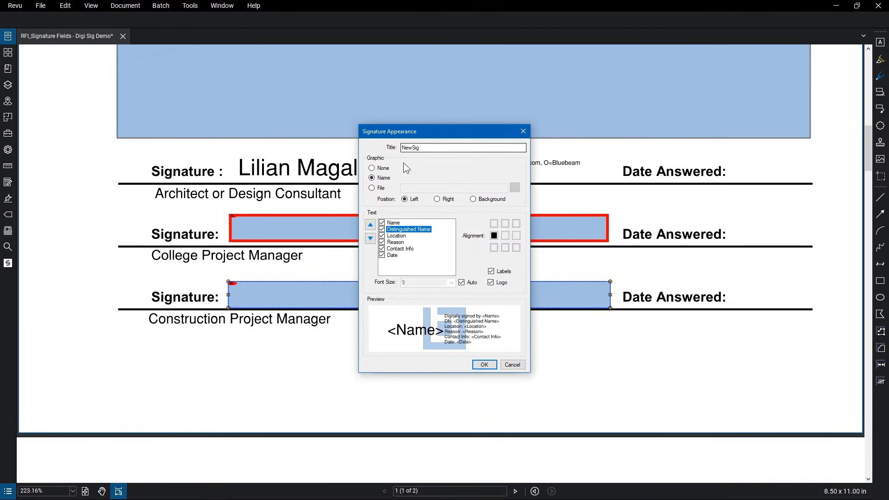
{"action": "left_click", "coordinate": [382, 230]}
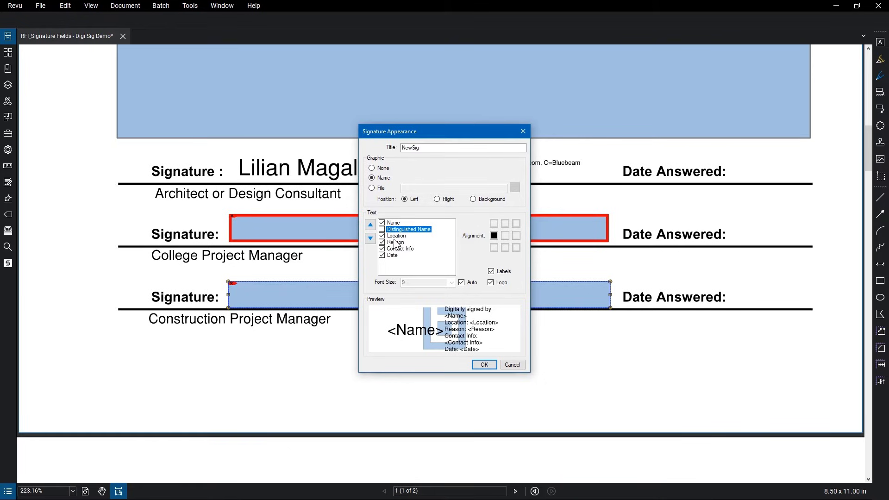
{"action": "left_click", "coordinate": [487, 365]}
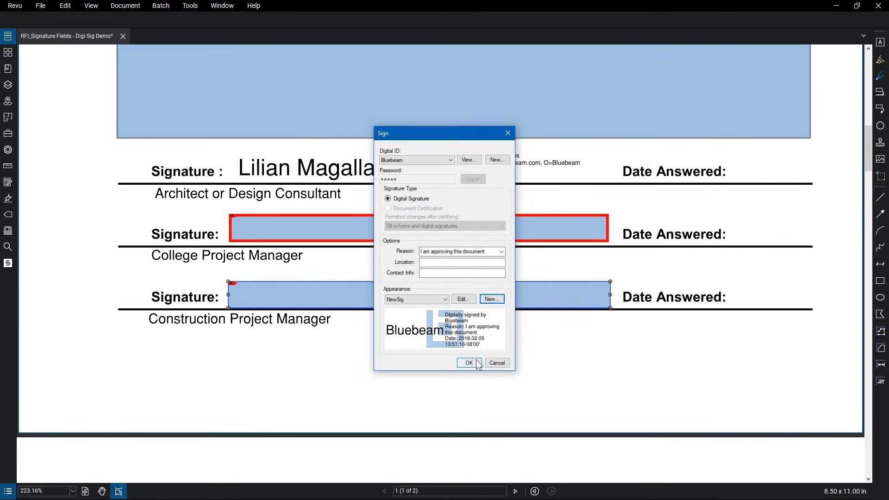
- Apply the digital signature and save the document as "RFI_Signature Fields - Digi Sig Demo_Signed.pdf"
{"action": "left_click", "coordinate": [476, 360]}
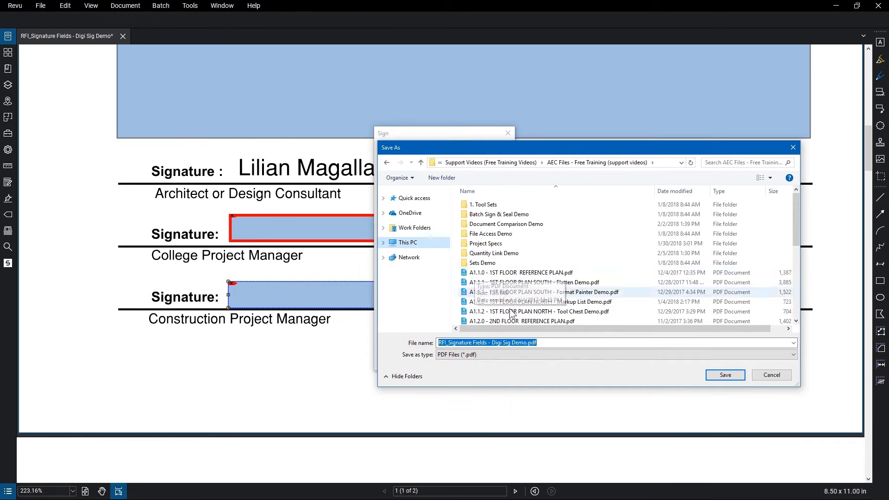
{"action": "left_click", "coordinate": [529, 343]}
{"action": "type", "text": "_Signed"}
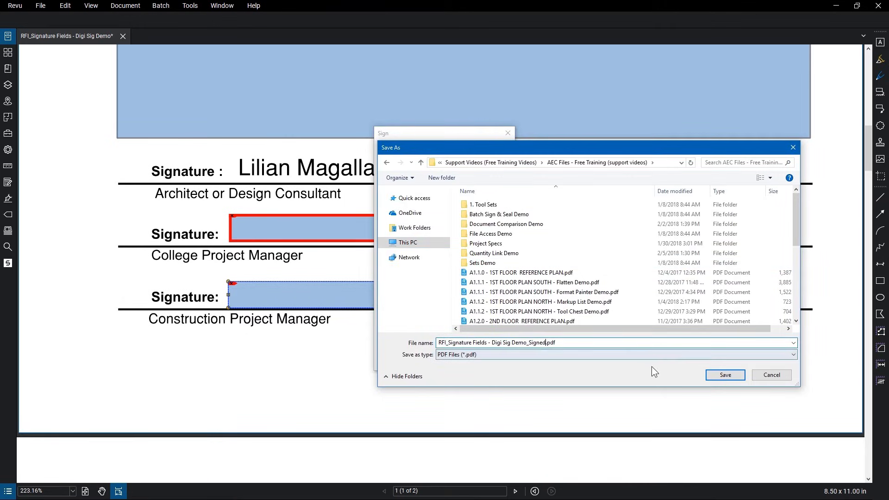
{"action": "left_click", "coordinate": [716, 376]}
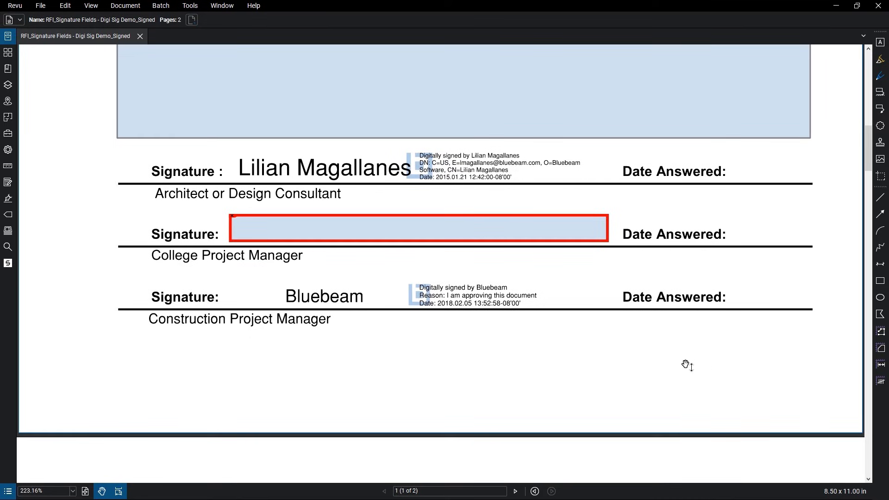
- Check the status of the document's signatures while drawing a cloud markup over the architect's Date Answered area
{"action": "left_click", "coordinate": [9, 199]}
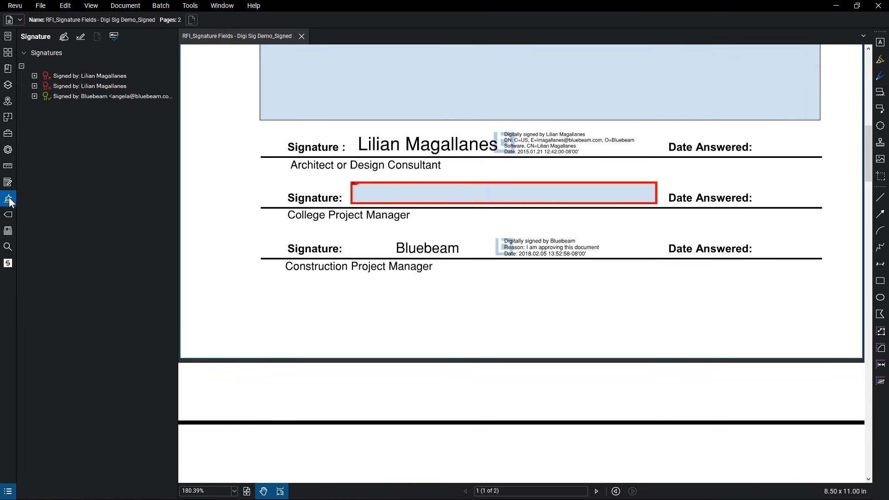
{"action": "left_click", "coordinate": [879, 125]}
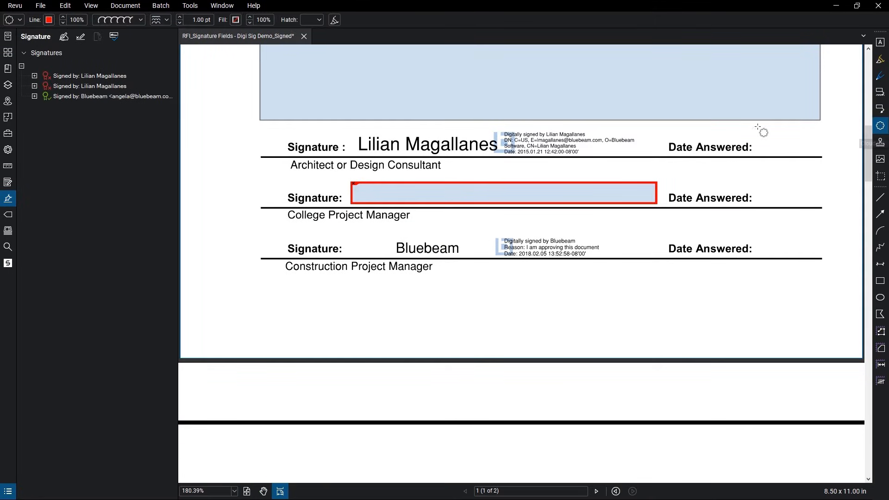
{"action": "mouse_move", "coordinate": [719, 129]}
{"action": "left_mouse_down"}
{"action": "mouse_move", "coordinate": [807, 170]}
{"action": "mouse_move", "coordinate": [832, 171]}
{"action": "left_mouse_up"}
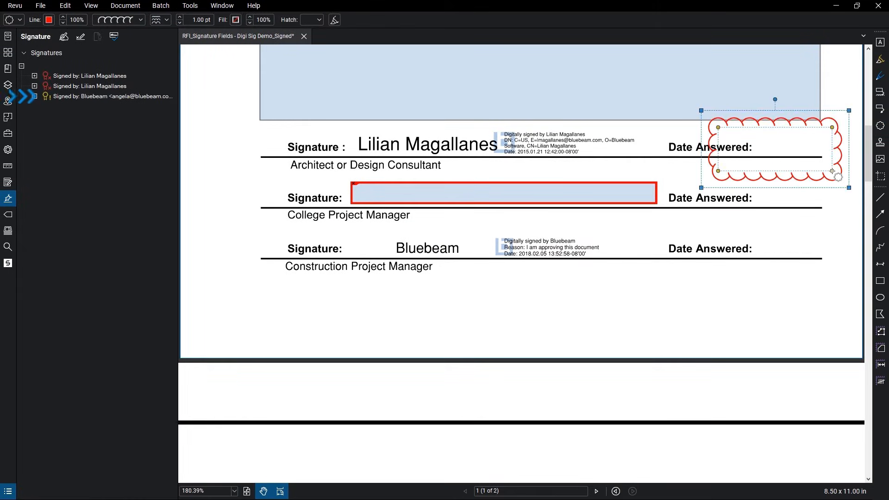
{"action": "left_click", "coordinate": [8, 199]}
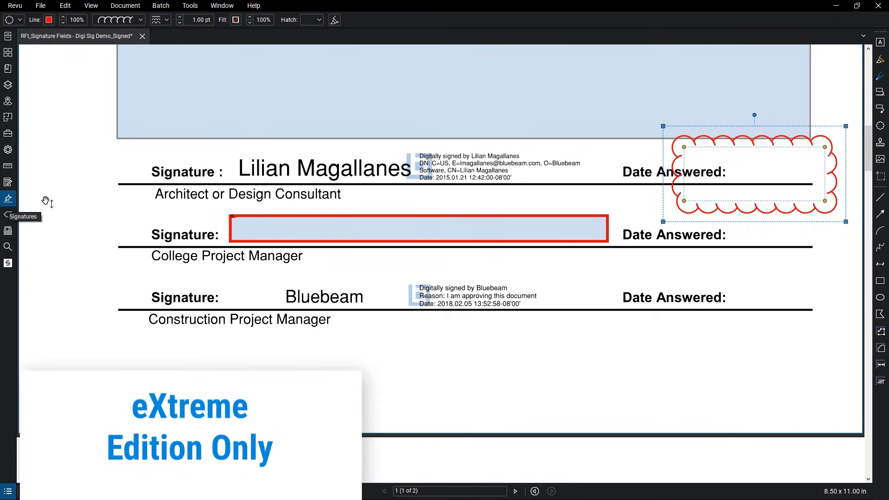
- Start a batch Sign & Seal and add the "Sheets and Spec" folder with its subfolders to the file list
{"action": "left_click", "coordinate": [165, 8]}
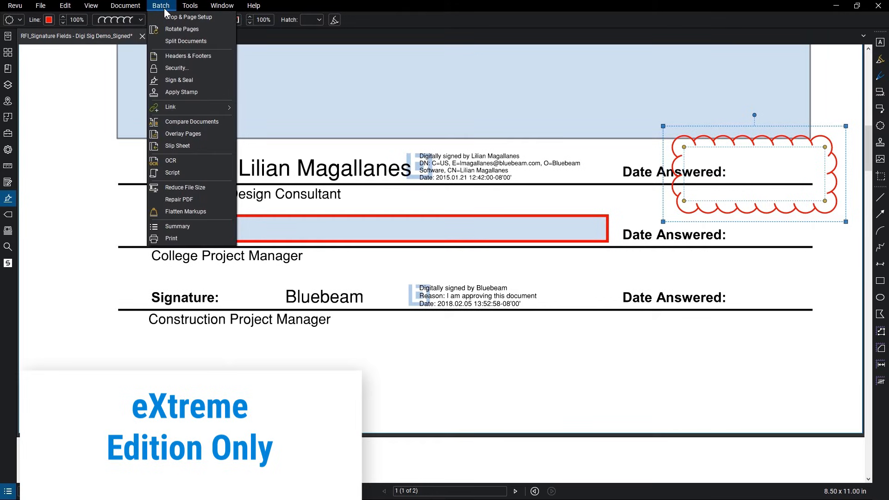
{"action": "left_click", "coordinate": [183, 80]}
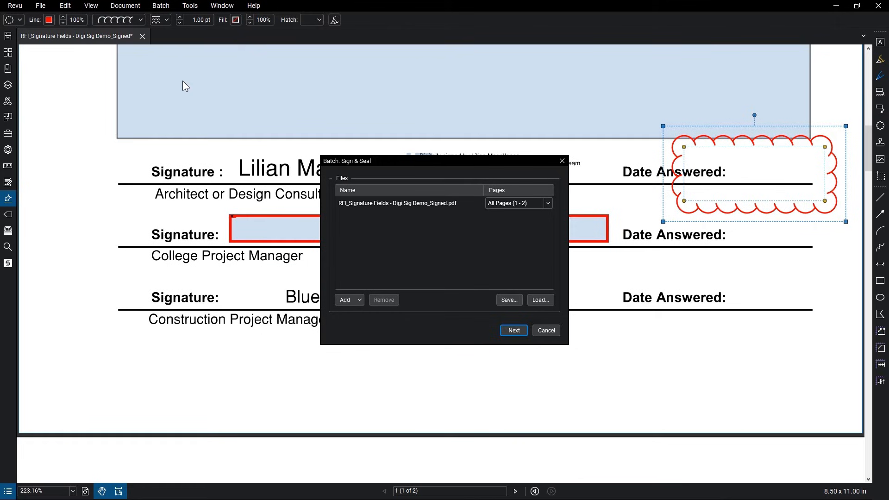
{"action": "left_click", "coordinate": [336, 301]}
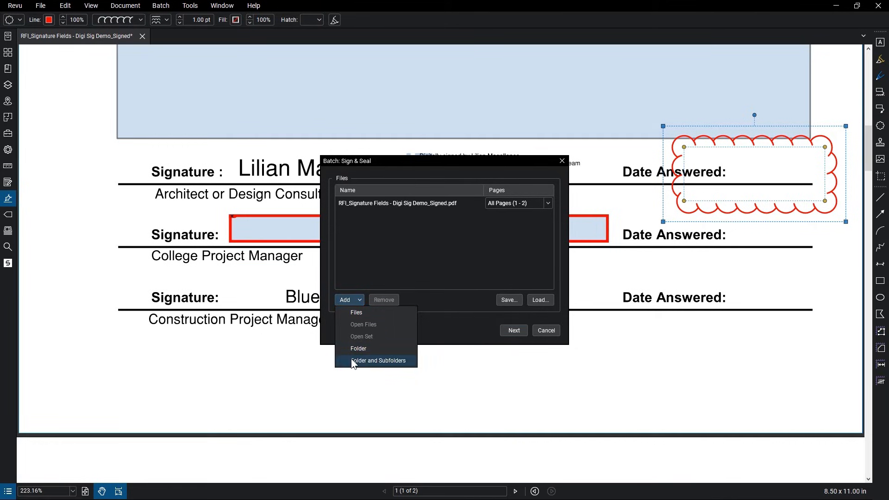
{"action": "left_click", "coordinate": [370, 360]}
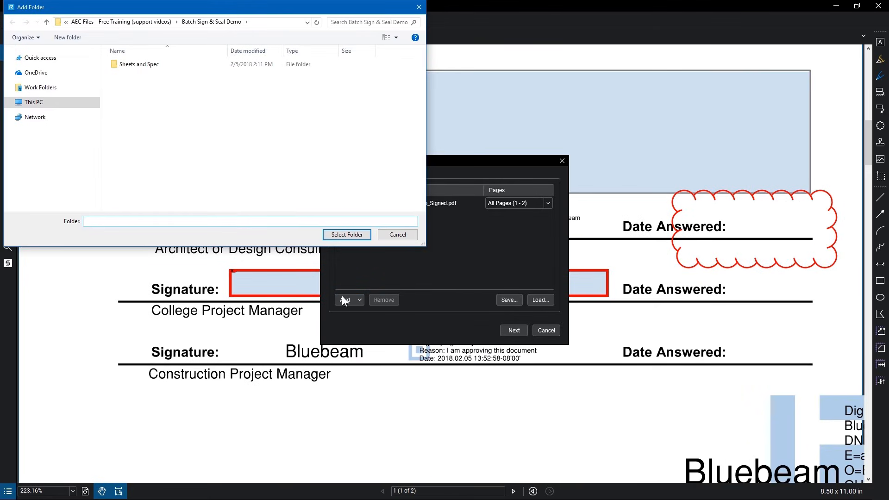
{"action": "left_click", "coordinate": [184, 68]}
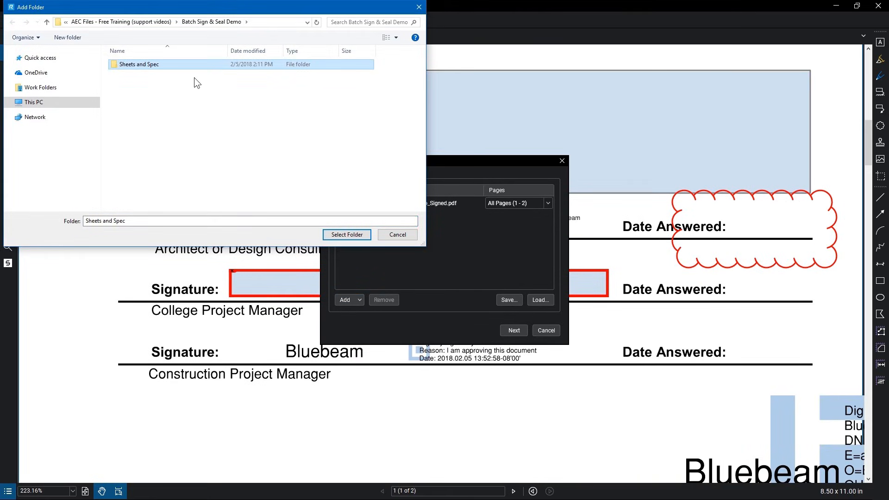
{"action": "left_click", "coordinate": [336, 234]}
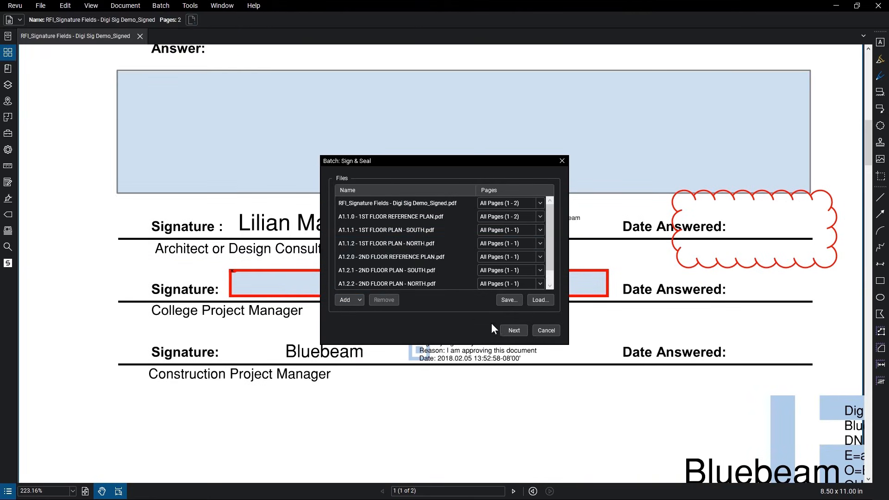
{"action": "left_click", "coordinate": [509, 329]}
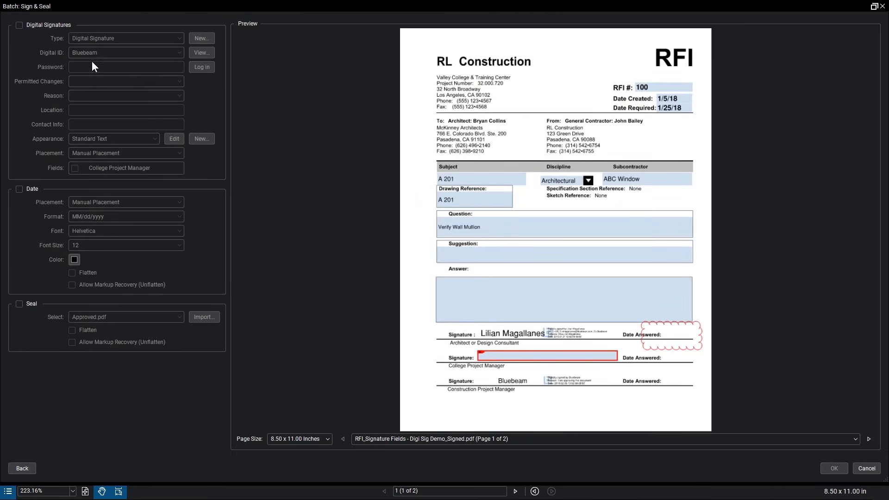
- Enable digital signatures for the batch and log in to the Bluebeam digital ID by entering its password
{"action": "left_click", "coordinate": [49, 25]}
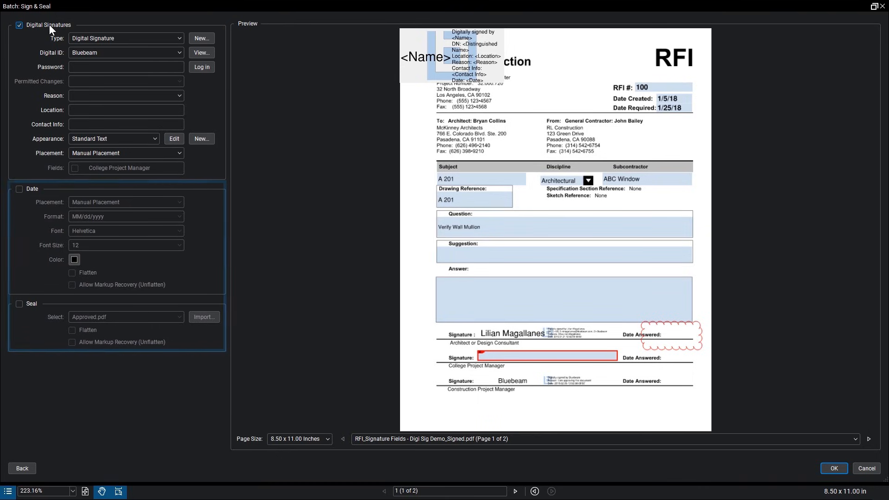
{"action": "left_click", "coordinate": [158, 66]}
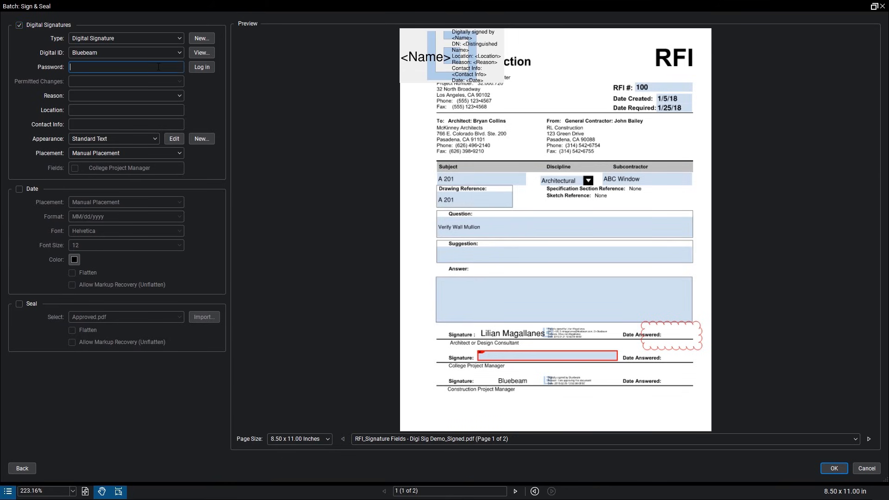
{"action": "type", "text": "*****"}
{"action": "left_click", "coordinate": [200, 67]}
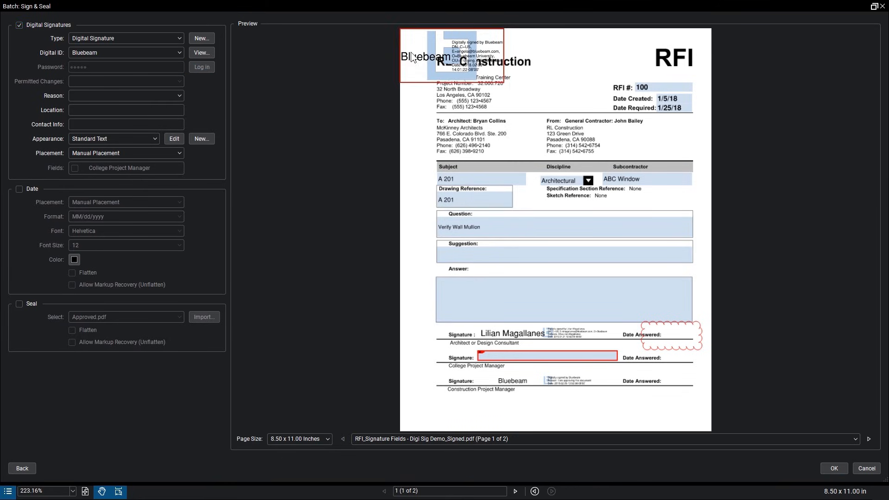
- Place the signature in the lower-right corner of the 8.50 x 11.00 page and the title block of the 42.00 x 30.00 sheet, and run the batch
{"action": "mouse_move", "coordinate": [415, 55]}
{"action": "left_mouse_down"}
{"action": "mouse_move", "coordinate": [487, 171]}
{"action": "mouse_move", "coordinate": [601, 394]}
{"action": "mouse_move", "coordinate": [625, 394]}
{"action": "left_mouse_up"}
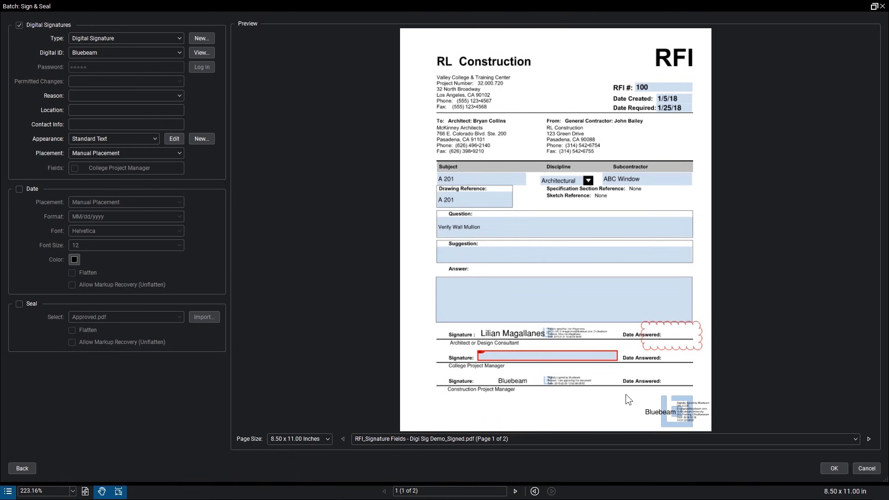
{"action": "left_click", "coordinate": [330, 437]}
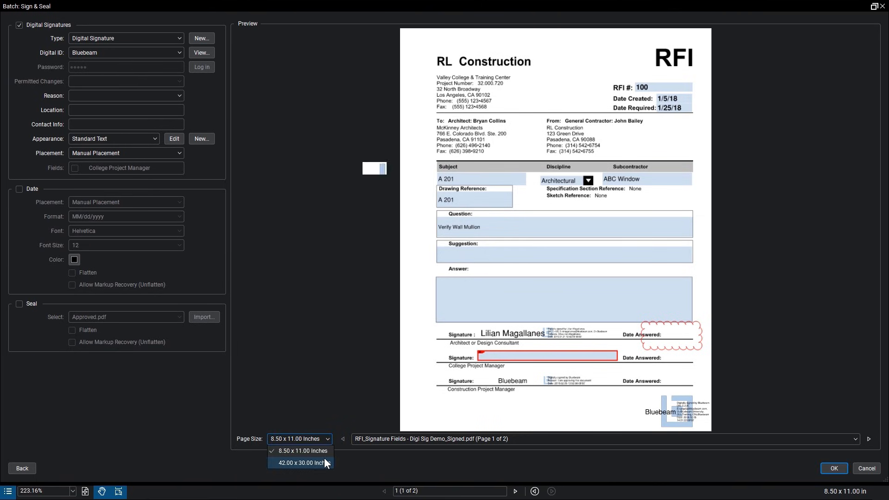
{"action": "left_click", "coordinate": [324, 461]}
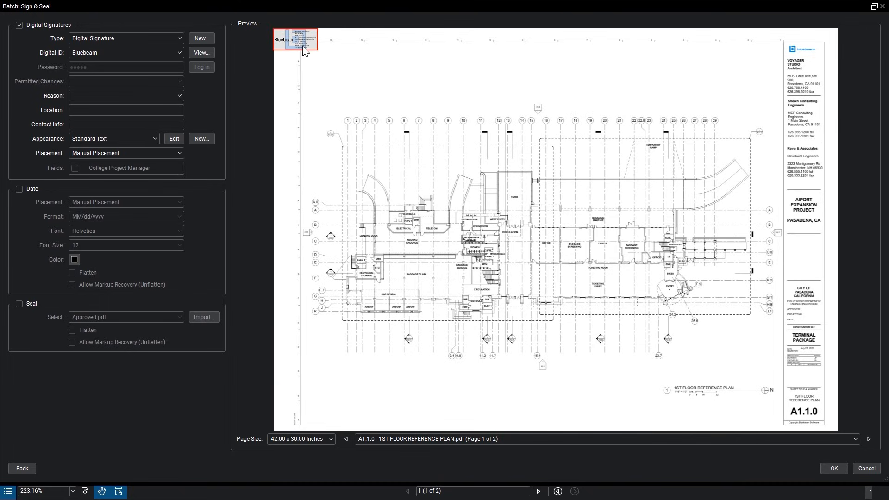
{"action": "mouse_move", "coordinate": [304, 51]}
{"action": "left_mouse_down"}
{"action": "mouse_move", "coordinate": [423, 112]}
{"action": "mouse_move", "coordinate": [807, 257]}
{"action": "left_mouse_up"}
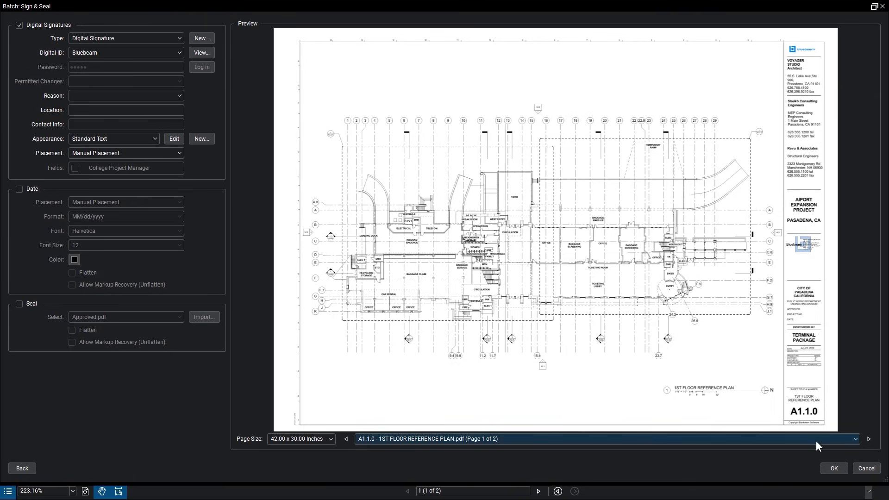
{"action": "left_click", "coordinate": [827, 468]}
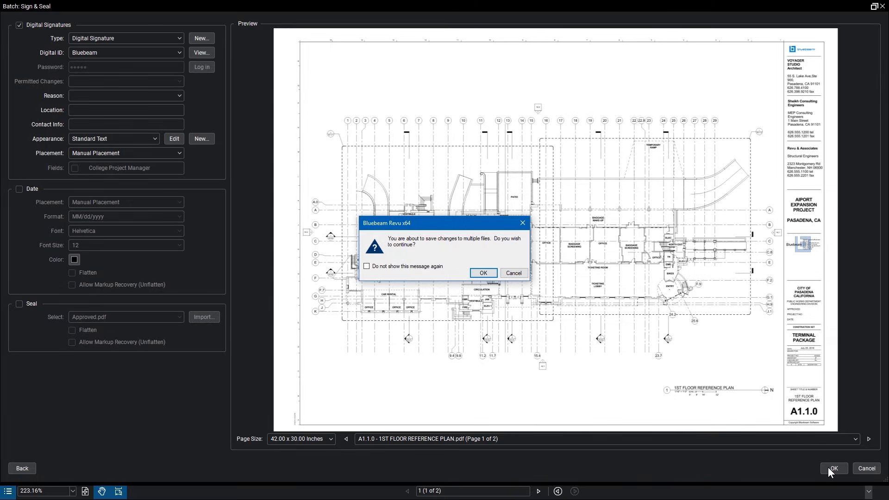
{"action": "left_click", "coordinate": [486, 274]}
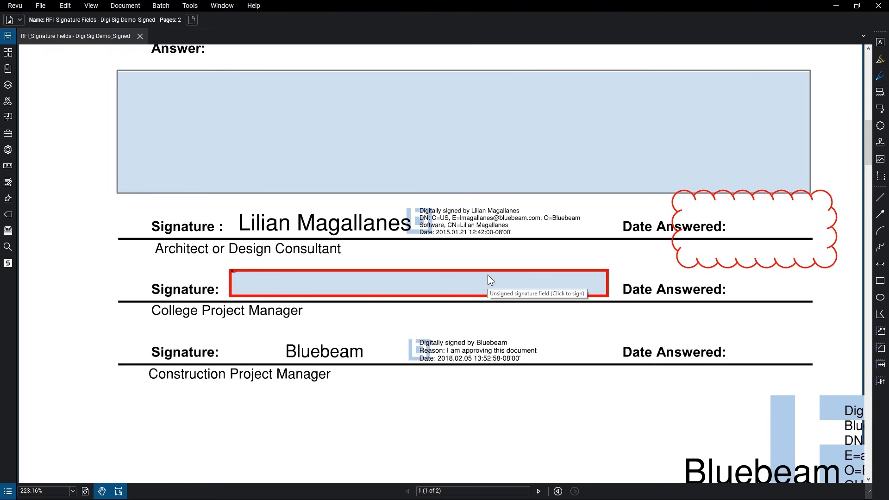
- Open "A1.1.0 - 1ST FLOOR REFERENCE PLAN.pdf" to view its batch signature, declining to open the Signatures tab
{"action": "left_click", "coordinate": [41, 5]}
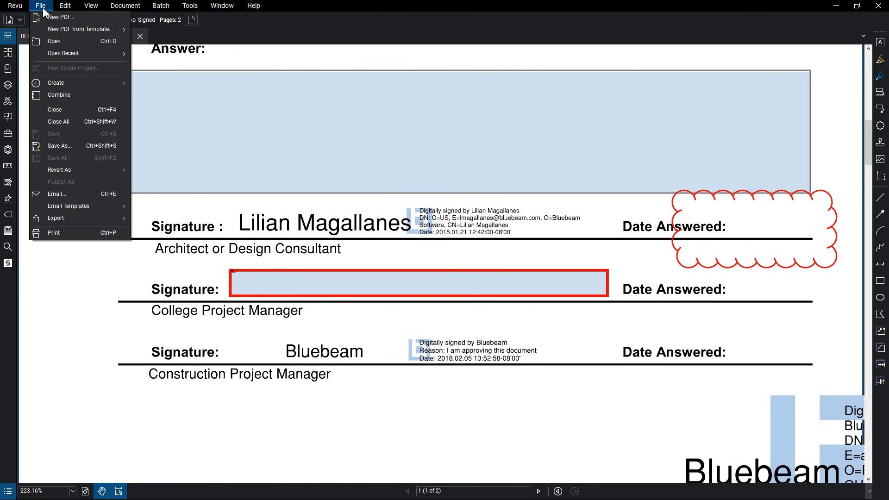
{"action": "left_click", "coordinate": [60, 38]}
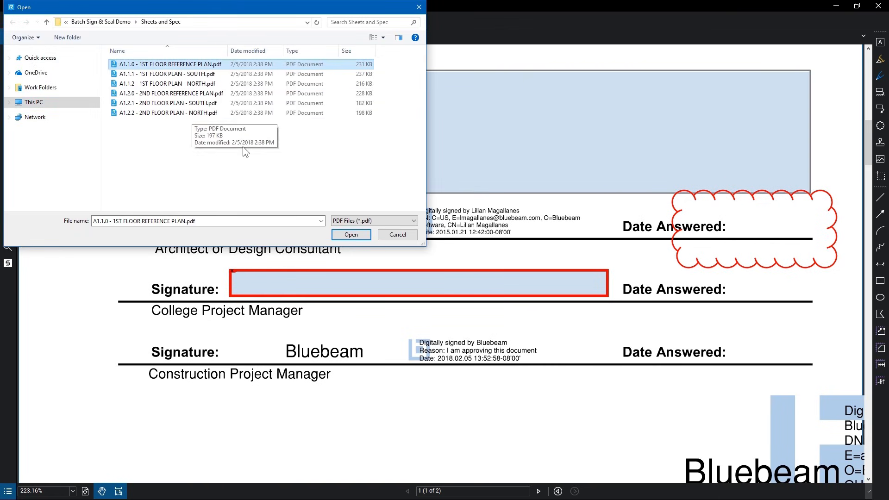
{"action": "left_click", "coordinate": [352, 234]}
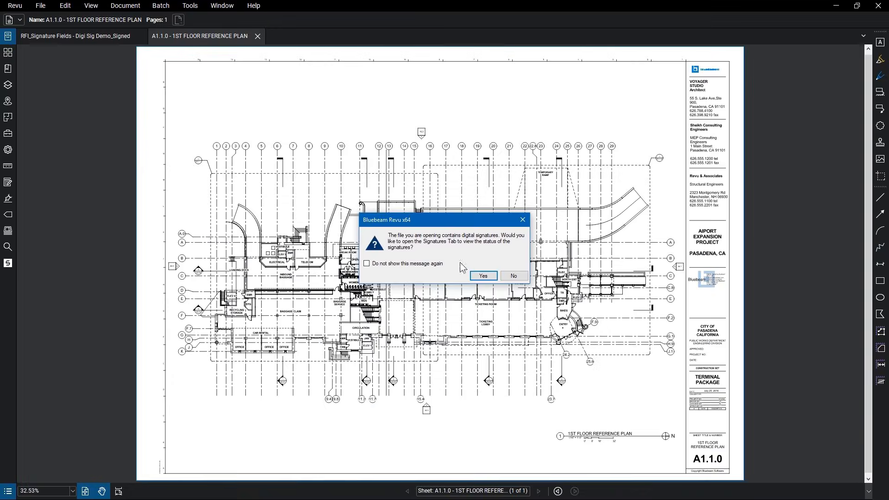
{"action": "left_click", "coordinate": [512, 276]}
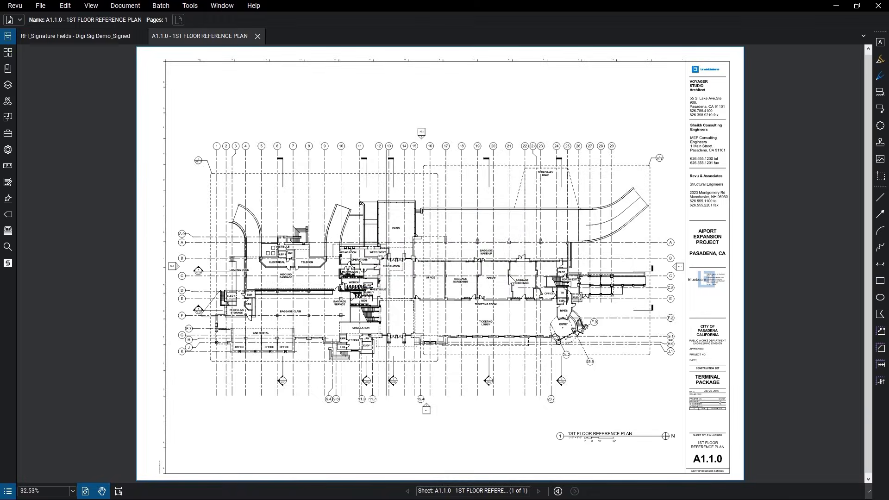